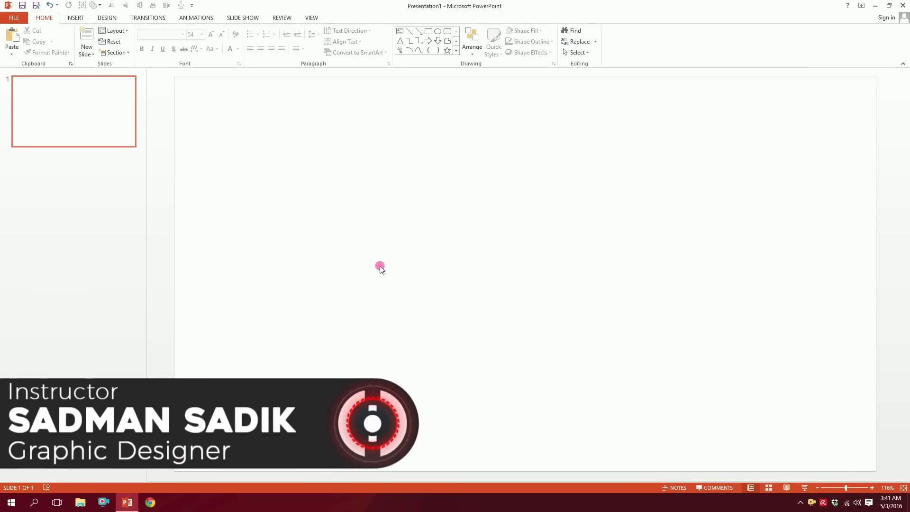
# - Insert the Best SpeedArt! video file from the Desktop onto the blank slide
pyautogui.click(78, 18)
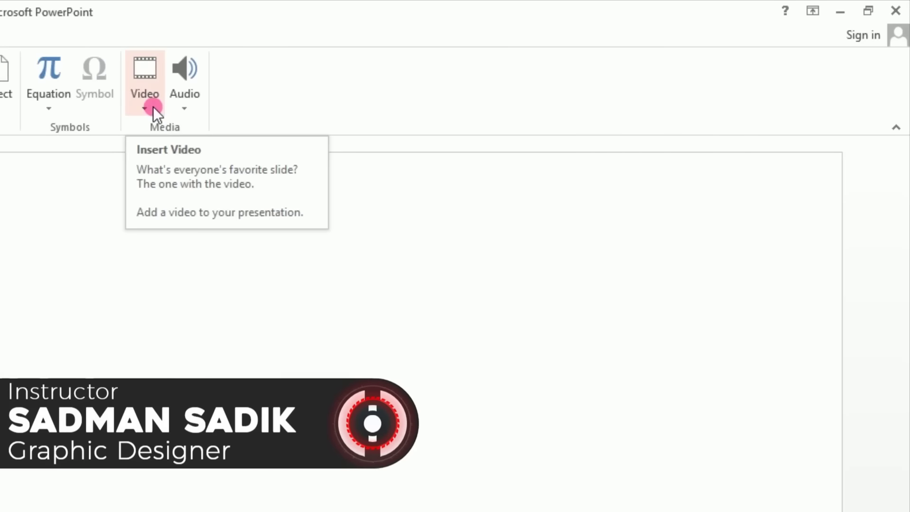
pyautogui.click(153, 106)
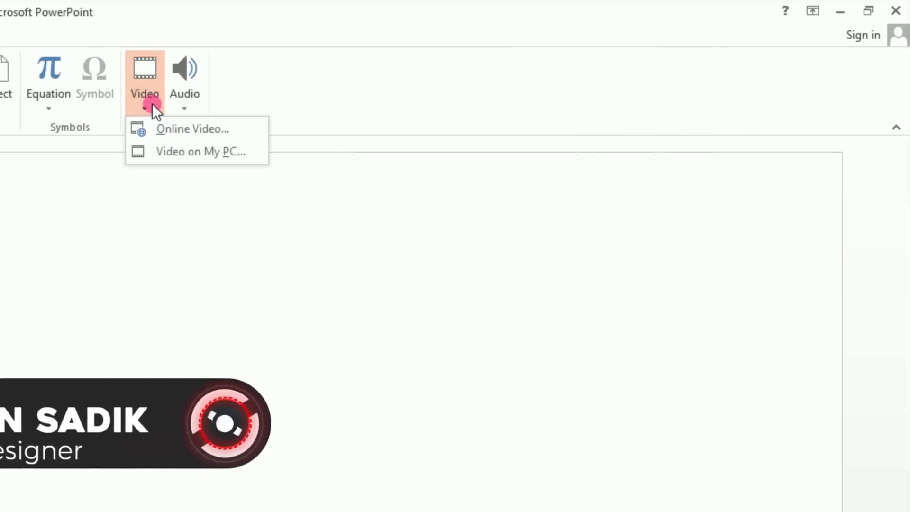
pyautogui.click(180, 152)
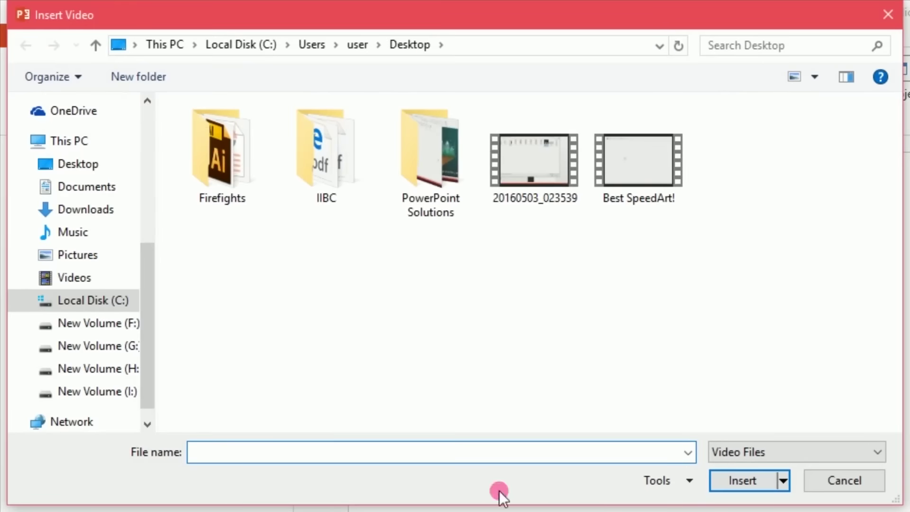
pyautogui.click(638, 155)
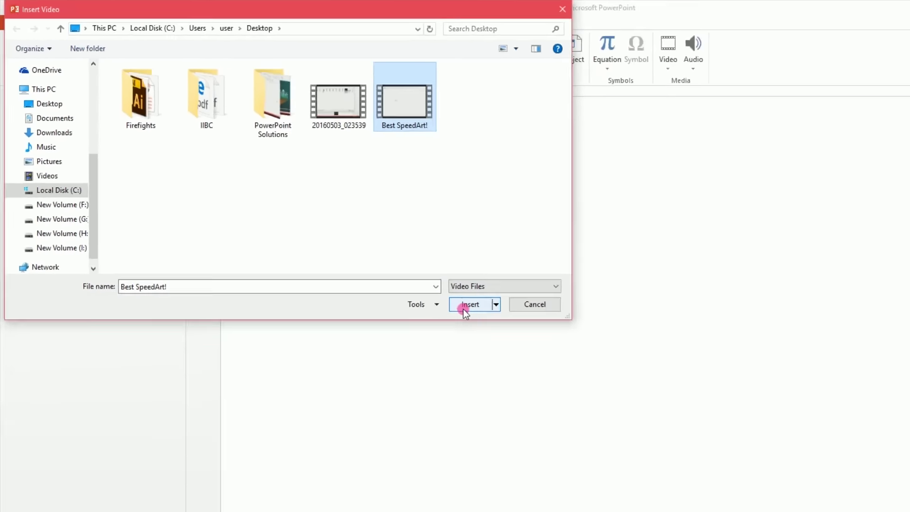
pyautogui.click(732, 488)
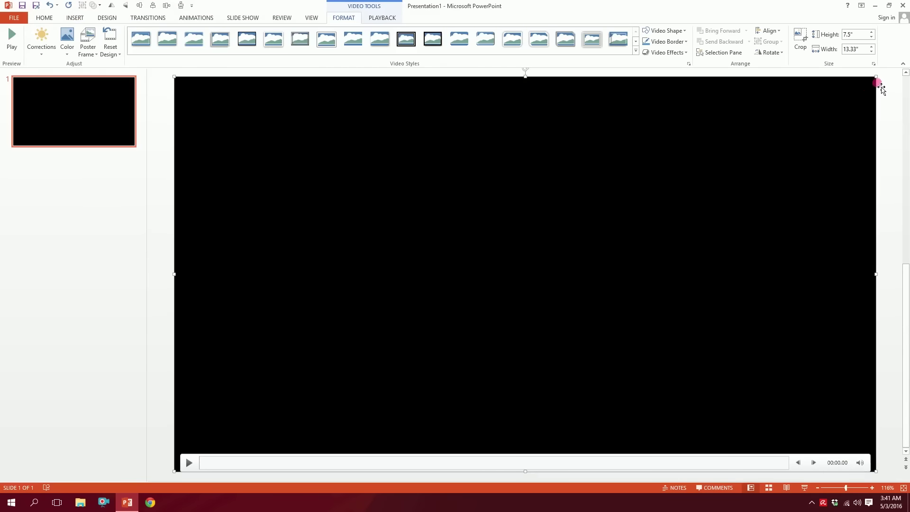
# - Shrink the video to 5.95" by 10.58", centred on the slide, and skim its footage
pyautogui.moveTo(880, 80); pyautogui.dragTo(807, 120)
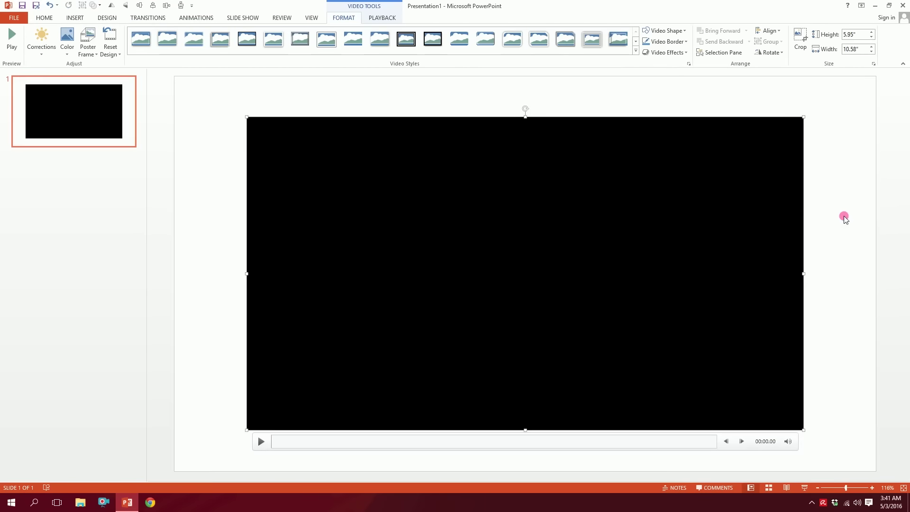
pyautogui.click(843, 218)
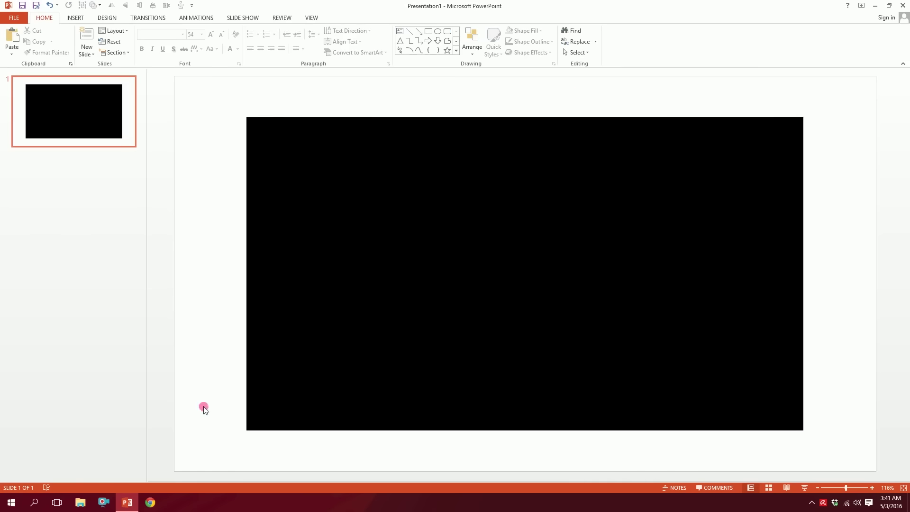
pyautogui.click(498, 236)
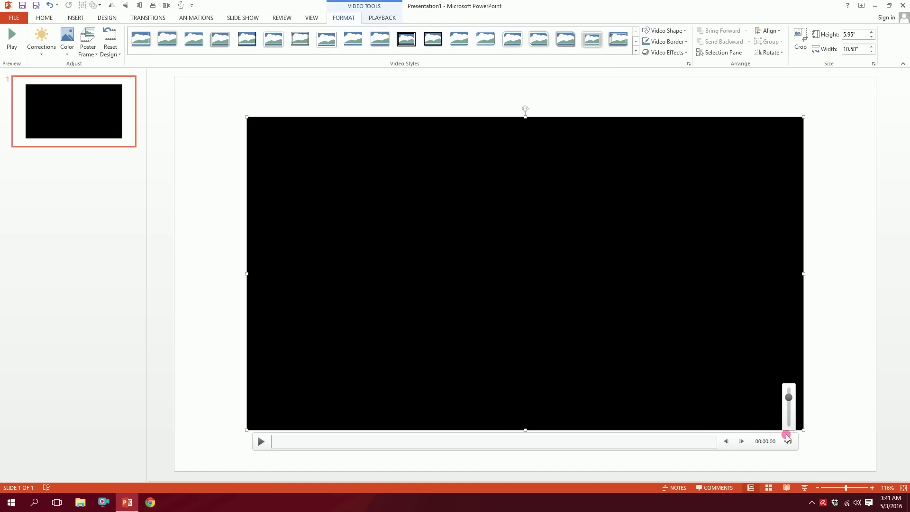
pyautogui.moveTo(514, 443); pyautogui.dragTo(682, 440)
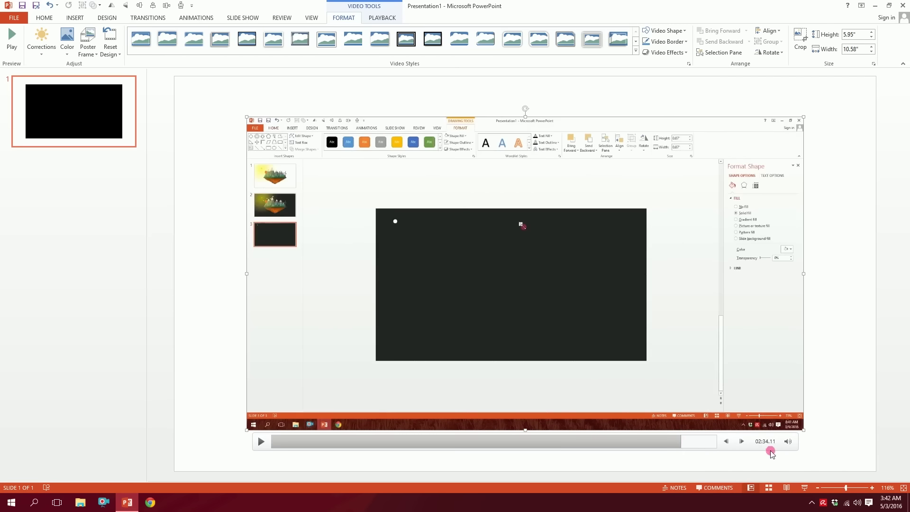
# - Lower the video's volume with the volume slider
pyautogui.moveTo(786, 444)
pyautogui.click(790, 401)
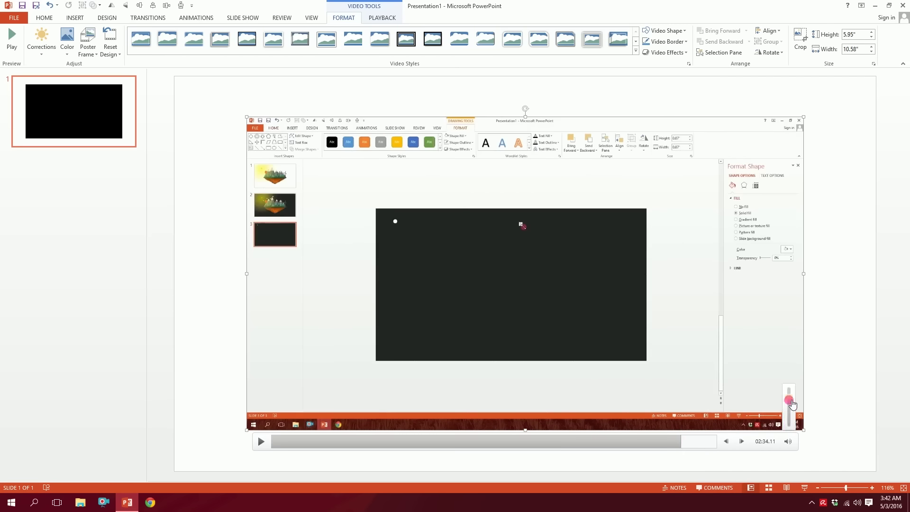
pyautogui.moveTo(792, 401); pyautogui.dragTo(795, 415)
pyautogui.click(837, 381)
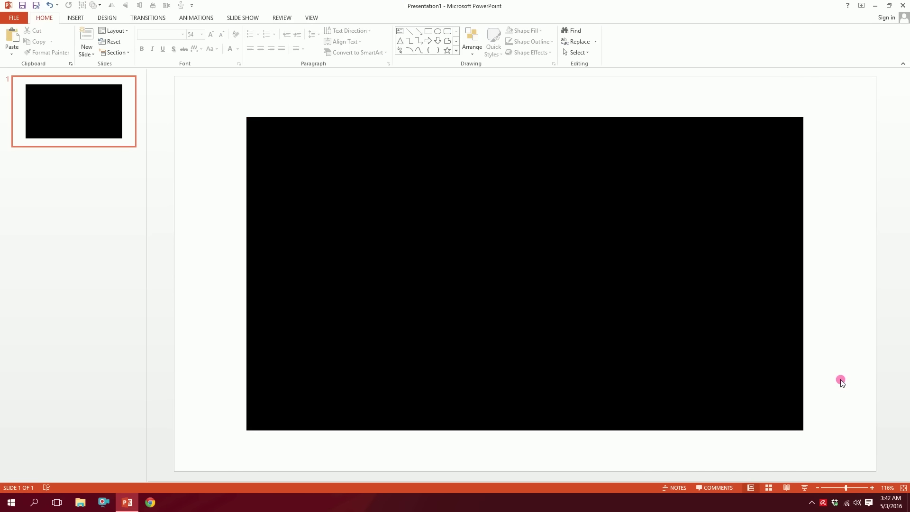
pyautogui.click(804, 487)
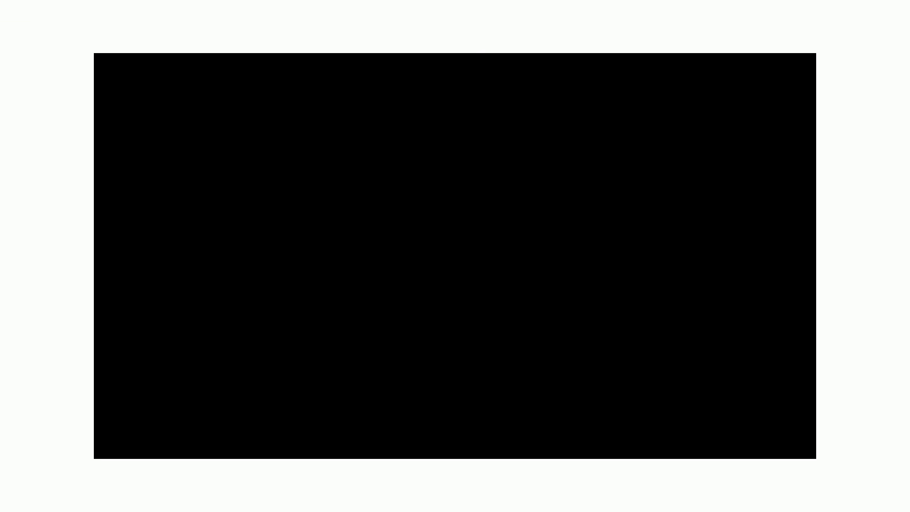
pyautogui.press('Right')
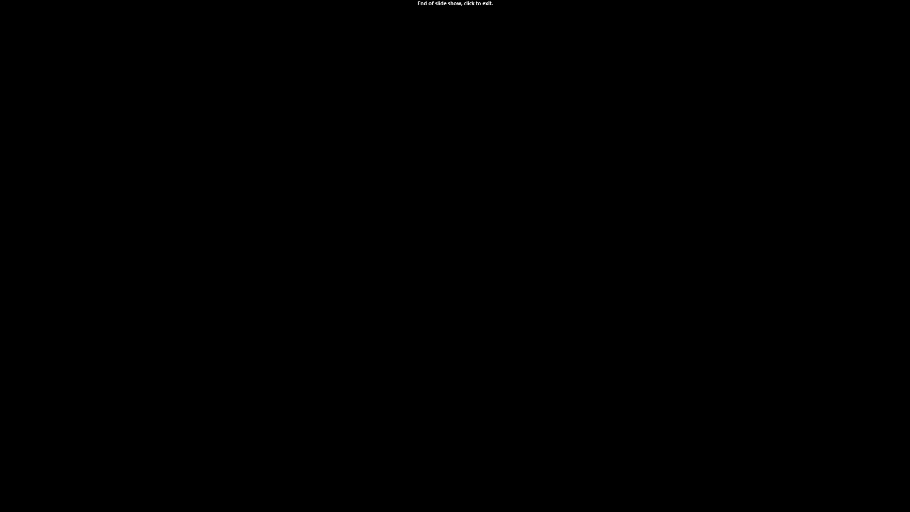
pyautogui.press('Right')
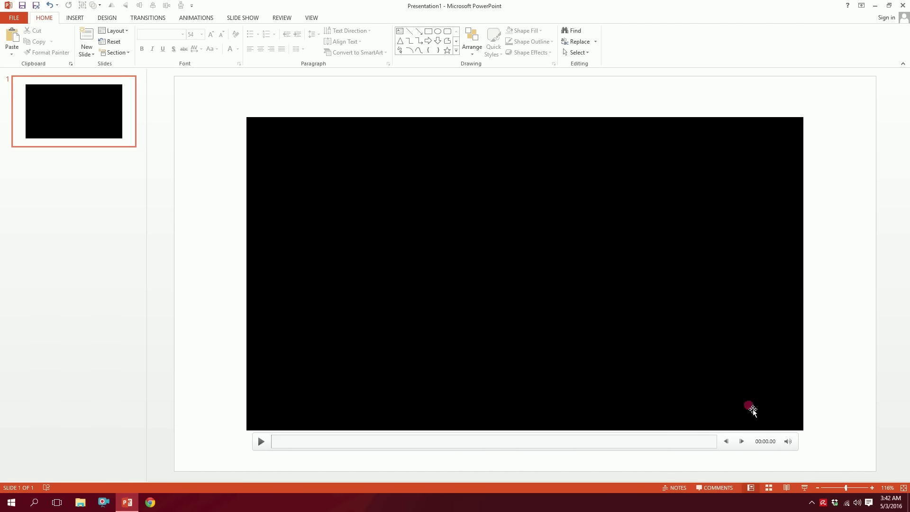
pyautogui.click(420, 253)
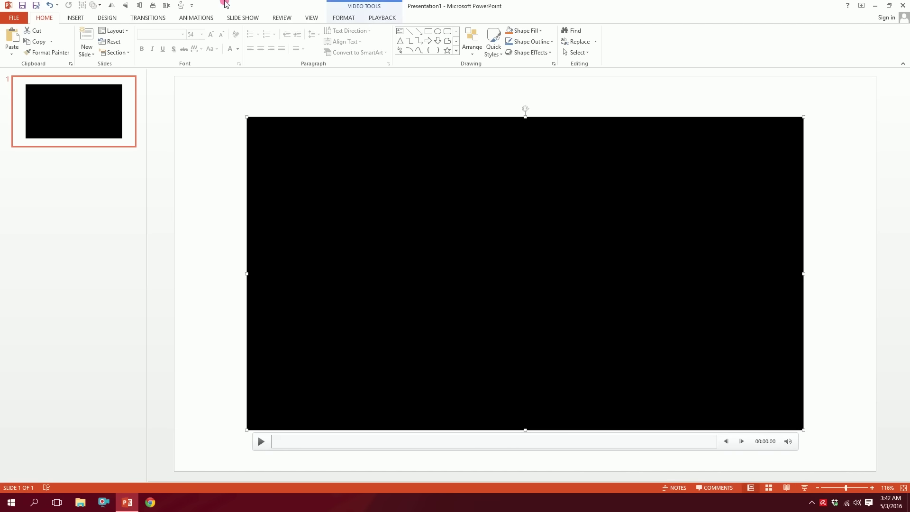
# - Move the video's animation out of its trigger and make it a Play animation on click
pyautogui.click(206, 18)
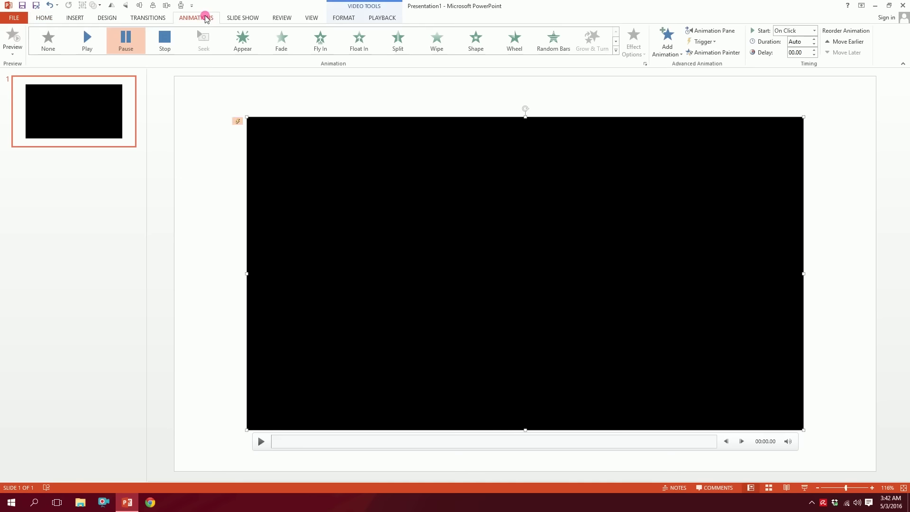
pyautogui.click(713, 30)
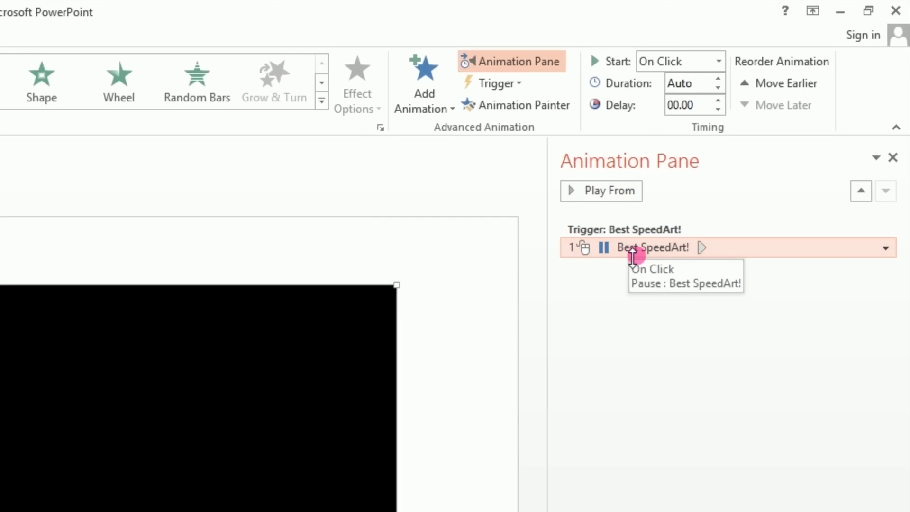
pyautogui.moveTo(629, 248); pyautogui.dragTo(631, 219)
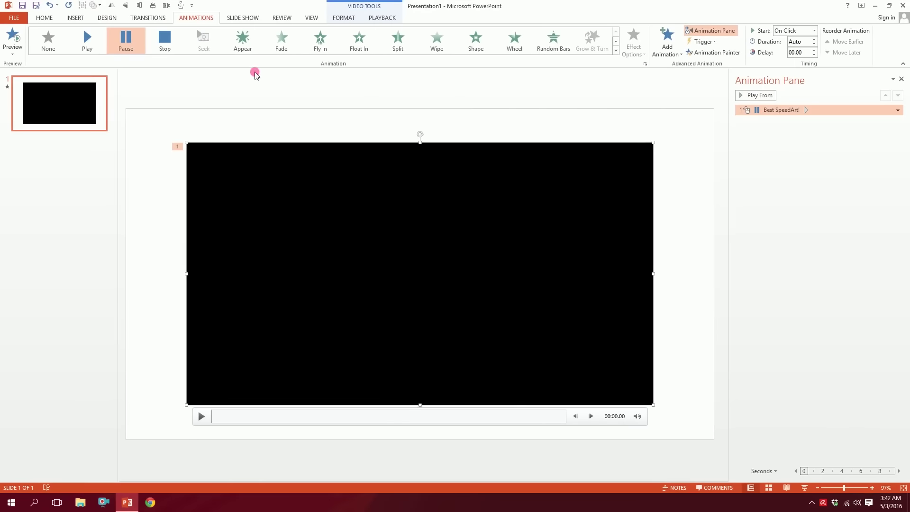
pyautogui.click(80, 50)
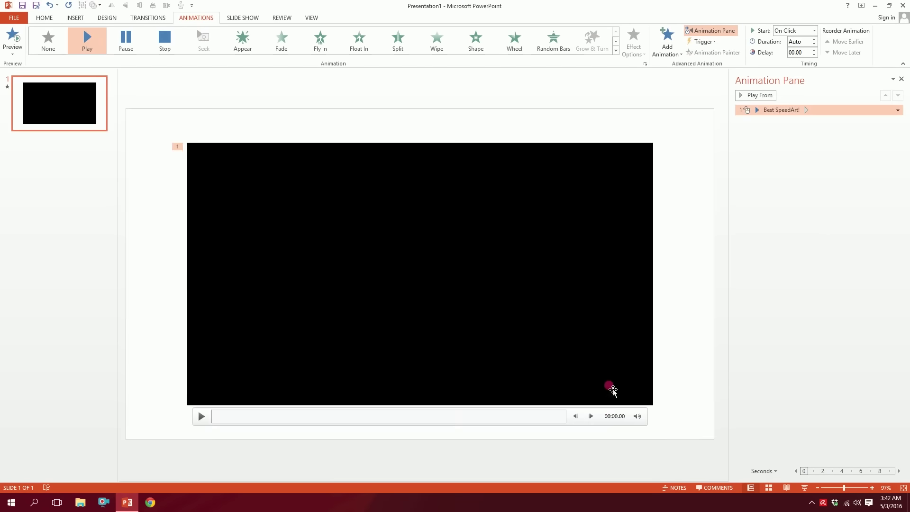
# - Start the slide show to test the video playing
pyautogui.moveTo(637, 416)
pyautogui.click(639, 398)
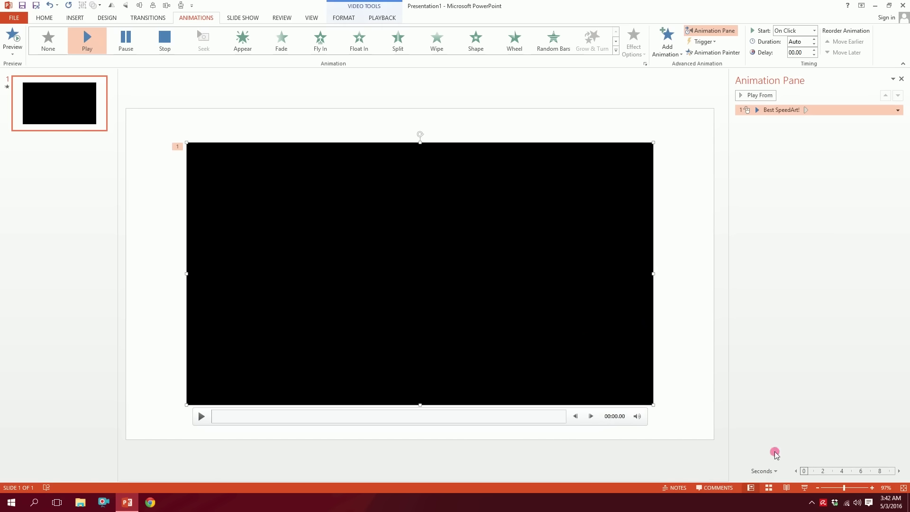
pyautogui.click(805, 488)
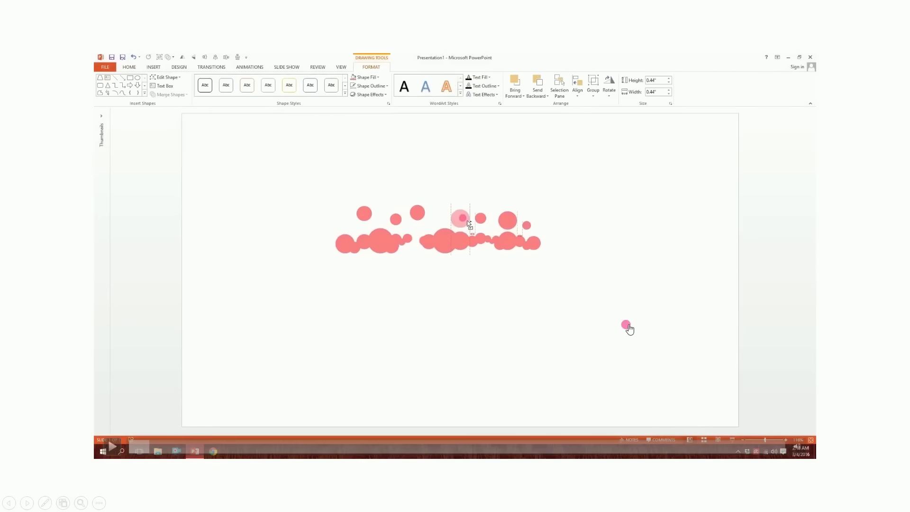
# - Exit the slide show and select the video on the slide
pyautogui.press('Escape')
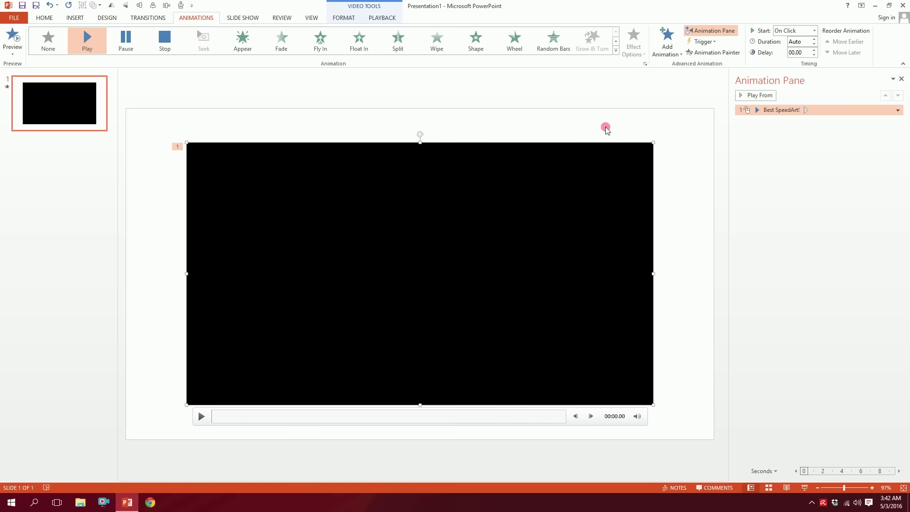
pyautogui.click(389, 299)
# - Trim the video to start at 01:48.185 and end at 02:47.668, a 00:59.483 clip
pyautogui.rightClick(448, 250)
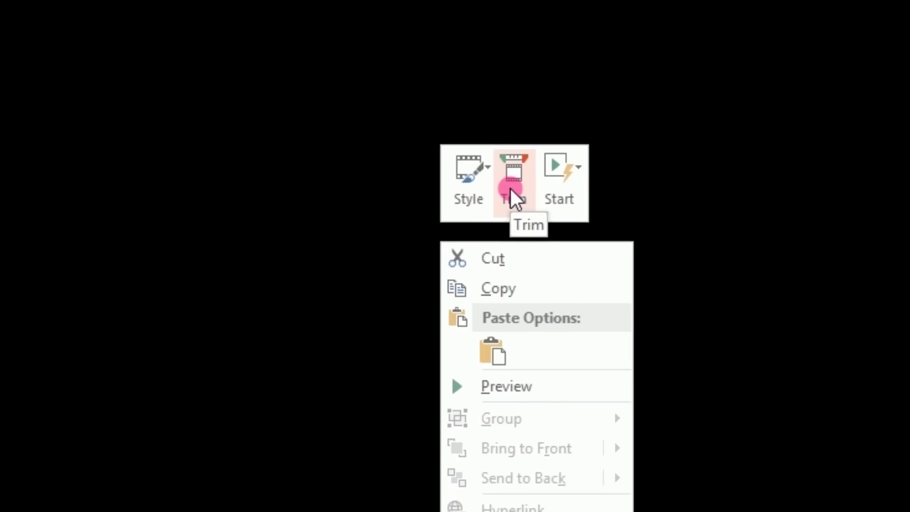
pyautogui.click(511, 190)
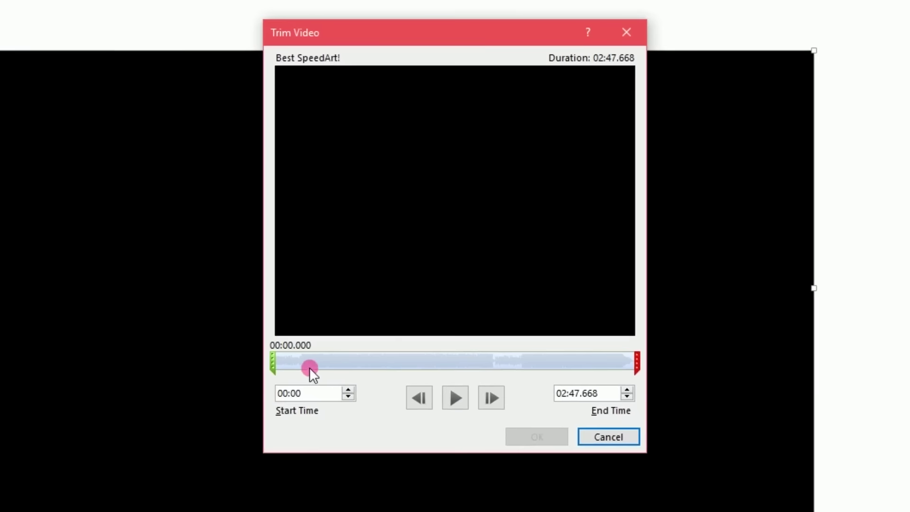
pyautogui.moveTo(279, 368); pyautogui.dragTo(512, 371)
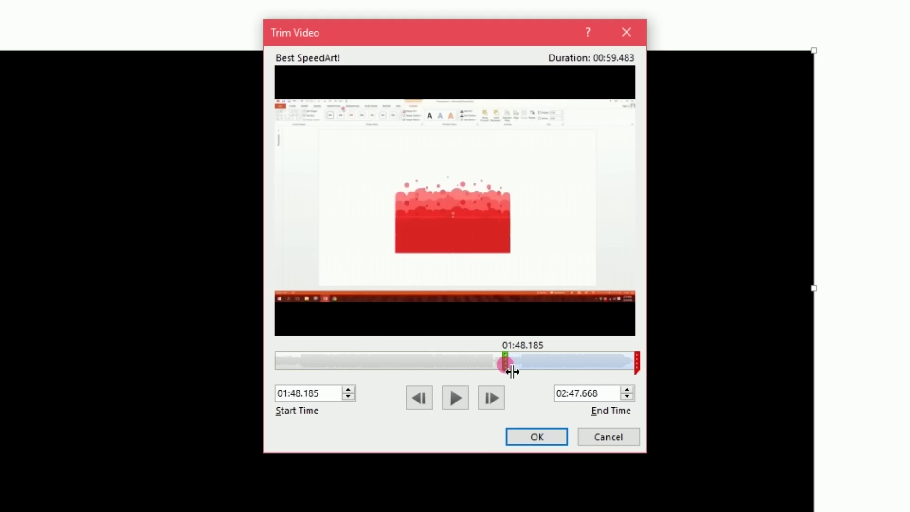
pyautogui.click(585, 366)
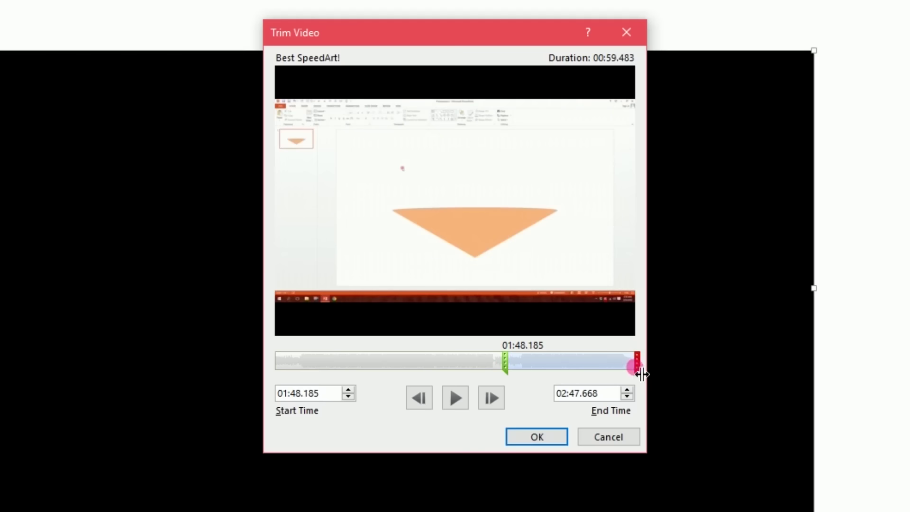
pyautogui.click(527, 437)
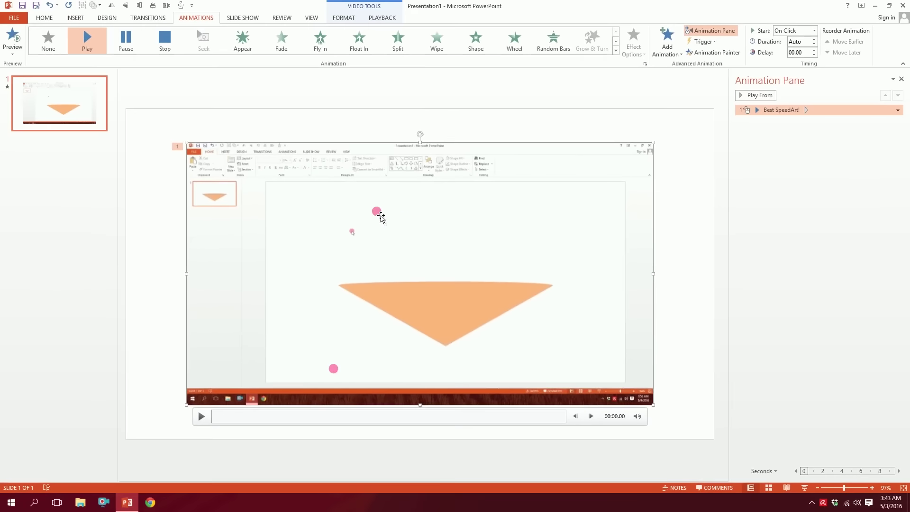
# - Play the trimmed clip on the slide, pause it at 00:04.83, and show Playback options
pyautogui.click(203, 417)
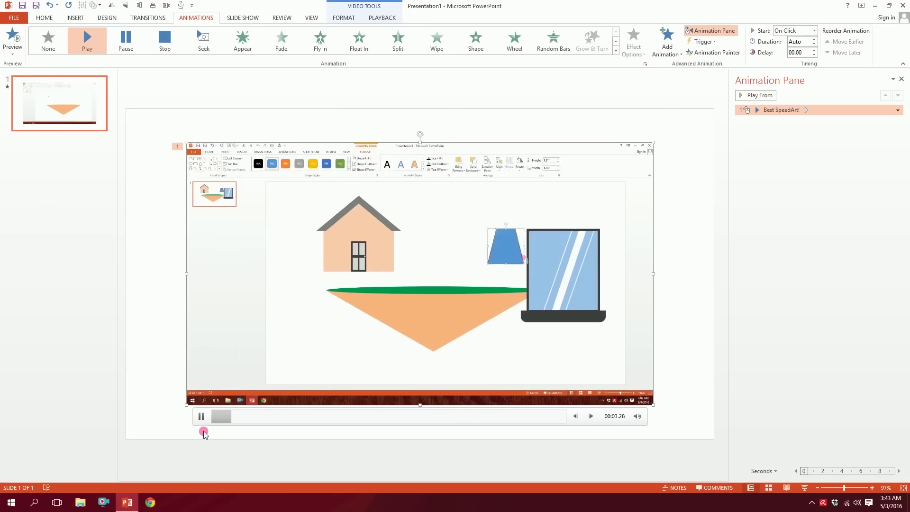
pyautogui.click(201, 417)
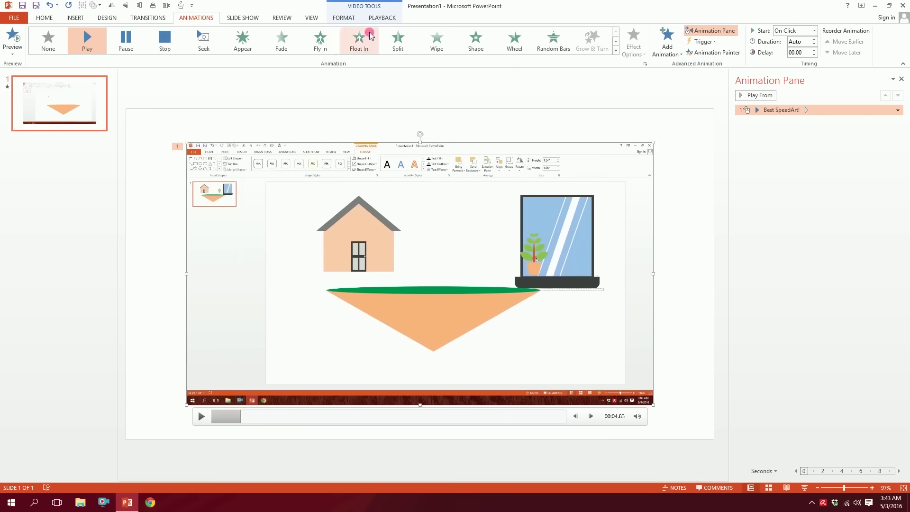
pyautogui.click(379, 18)
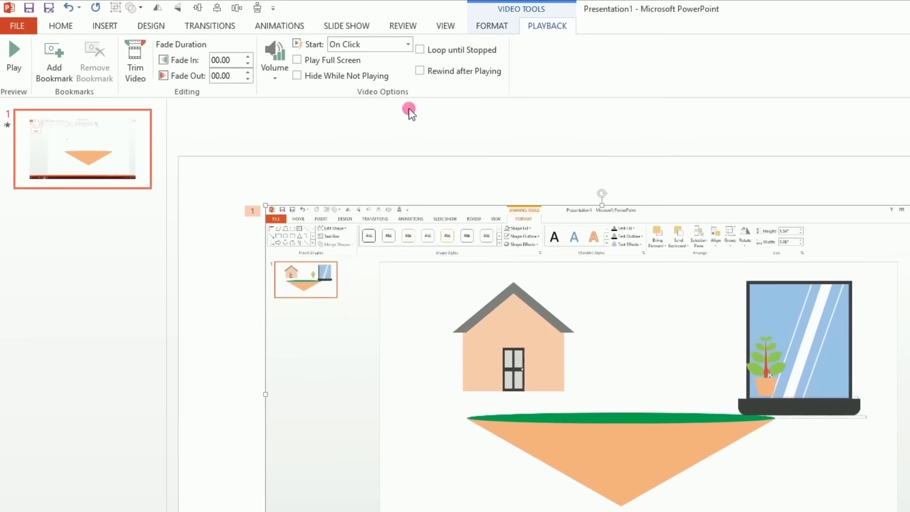
# - Give the video a 10.00 fade-in and turn on Hide While Not Playing
pyautogui.click(247, 58)
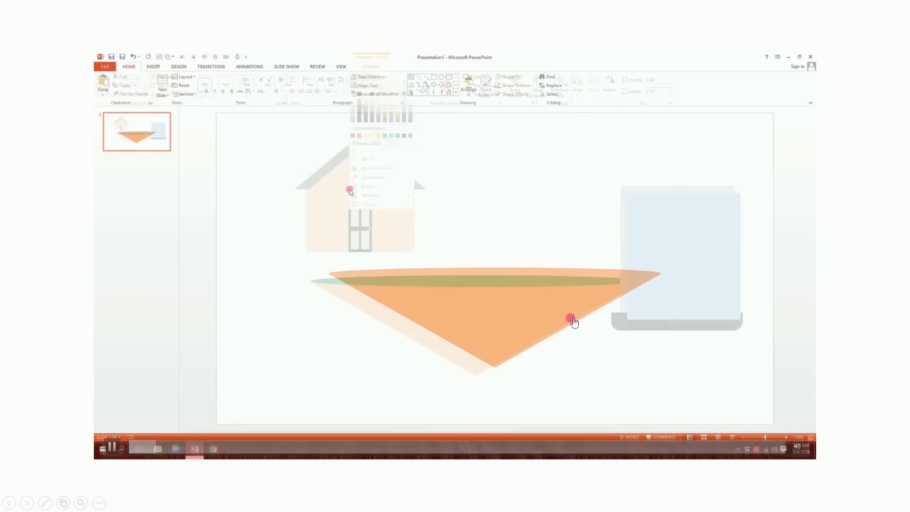
pyautogui.moveTo(581, 449)
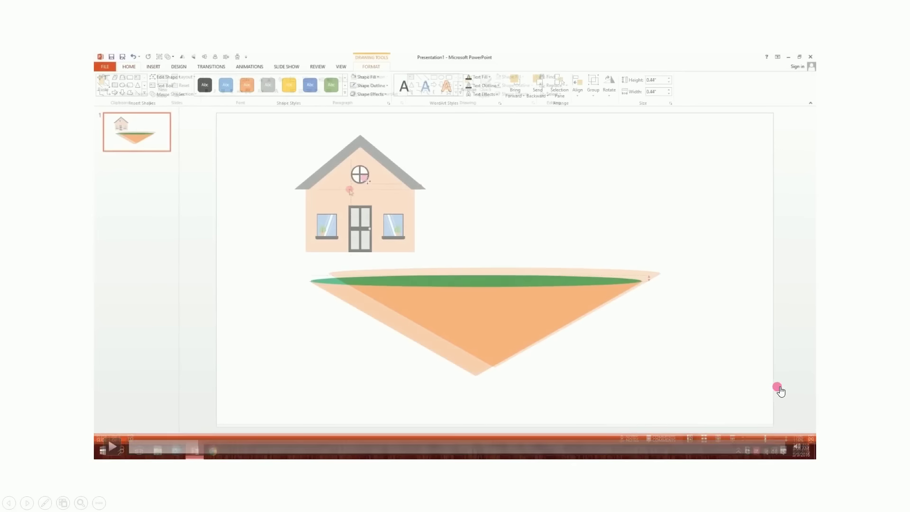
pyautogui.press('Escape')
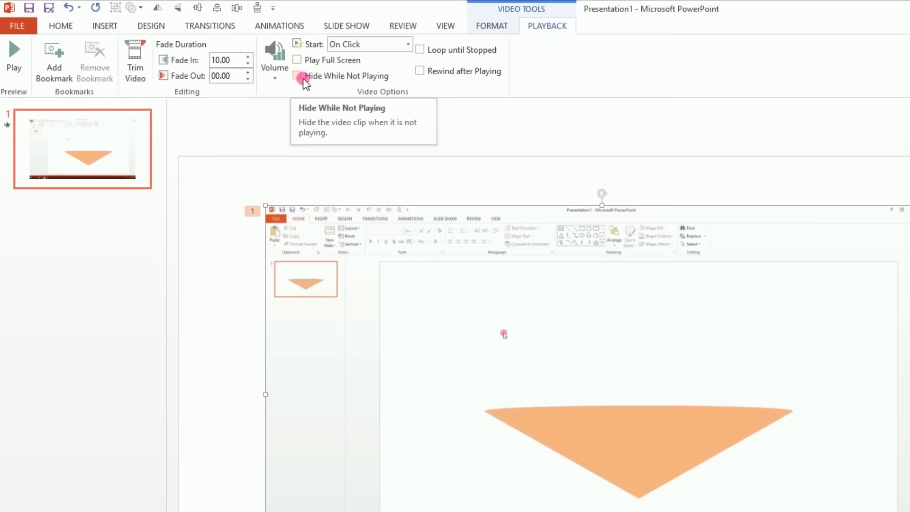
pyautogui.click(299, 76)
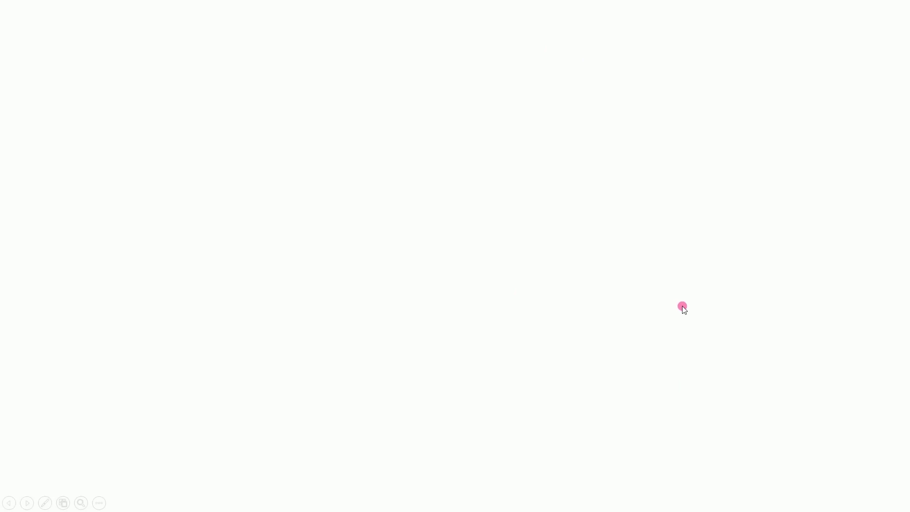
pyautogui.click(683, 308)
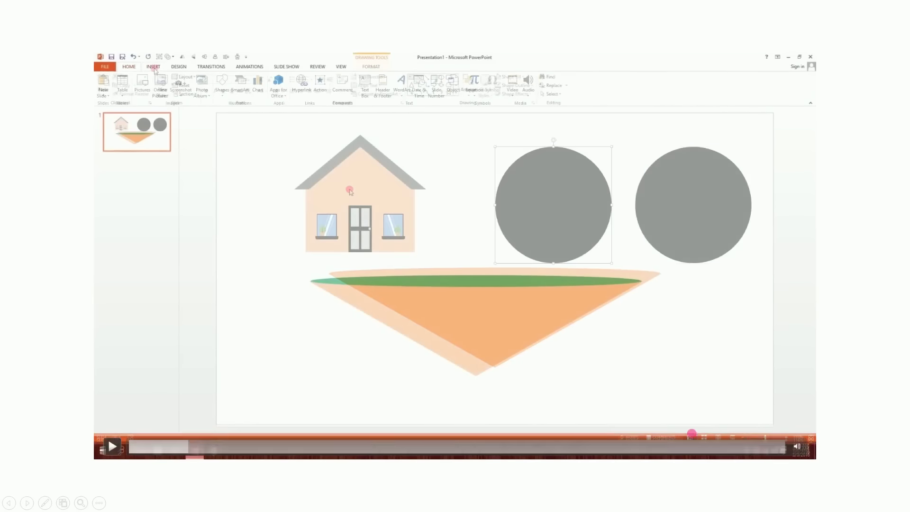
pyautogui.press('Escape')
pyautogui.moveTo(637, 414)
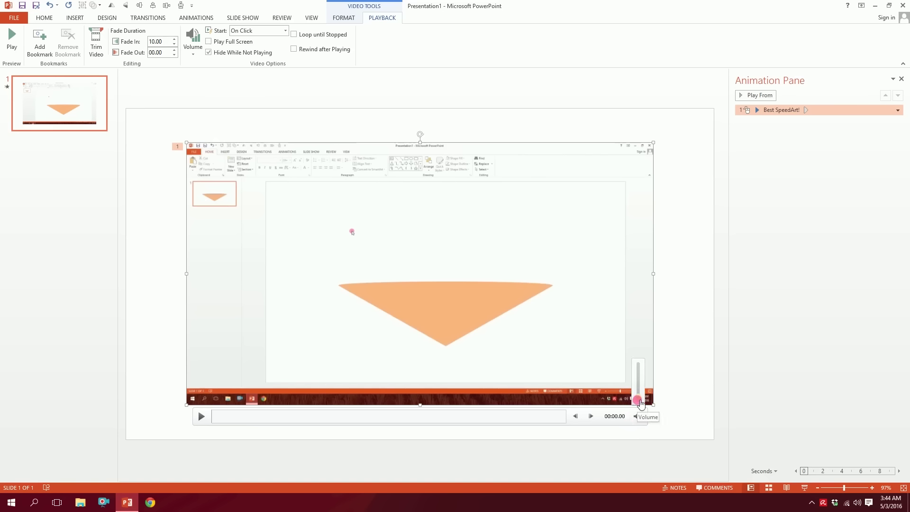
pyautogui.click(805, 488)
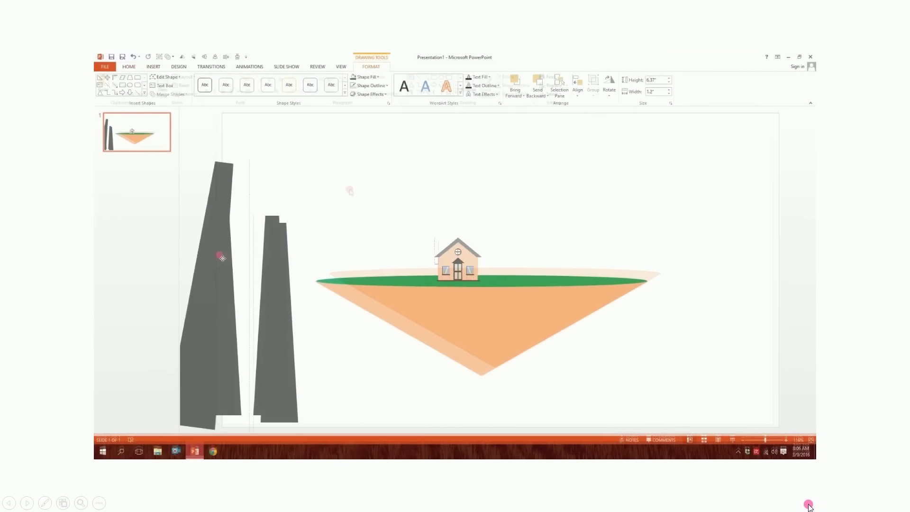
pyautogui.press('Escape')
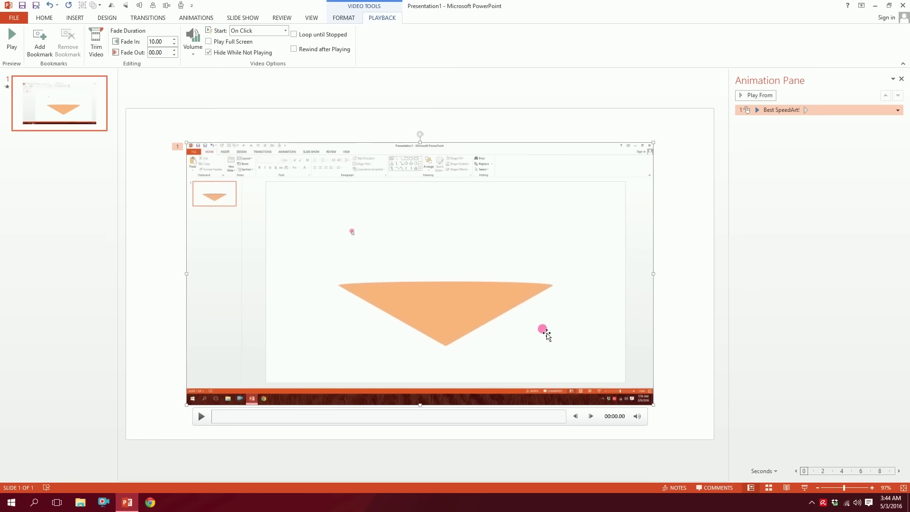
# - Turn on Play Full Screen and enlarge the video to cover nearly the whole slide
pyautogui.moveTo(657, 142); pyautogui.dragTo(544, 232)
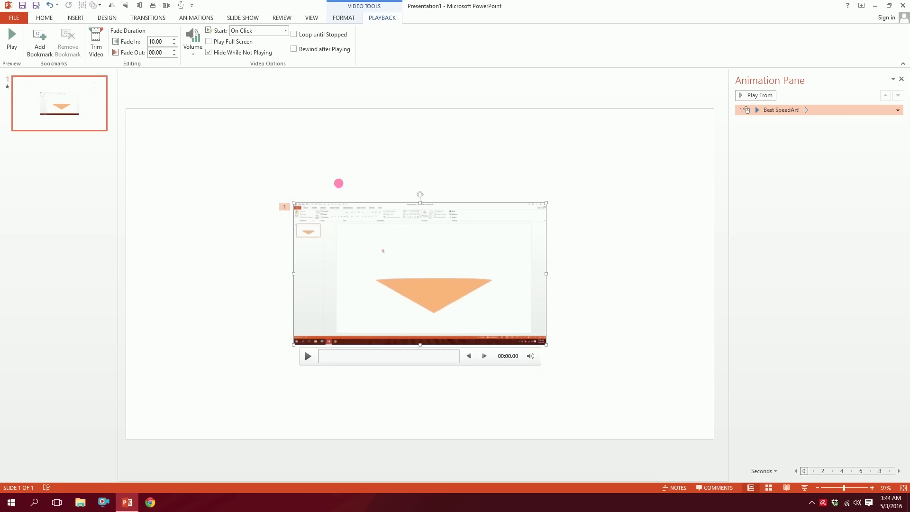
pyautogui.click(231, 44)
pyautogui.moveTo(550, 206); pyautogui.dragTo(710, 131)
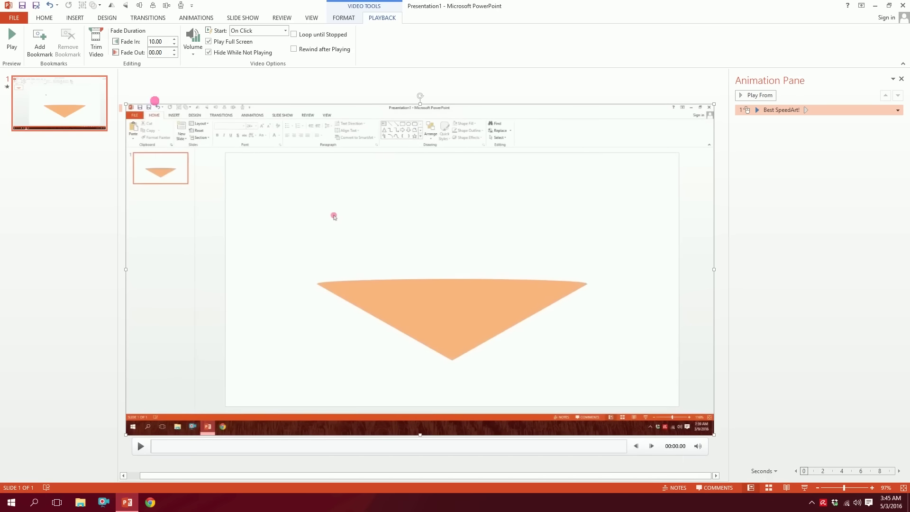
# - Add a WordArt text box over the video and type SPEEDART into it
pyautogui.click(71, 18)
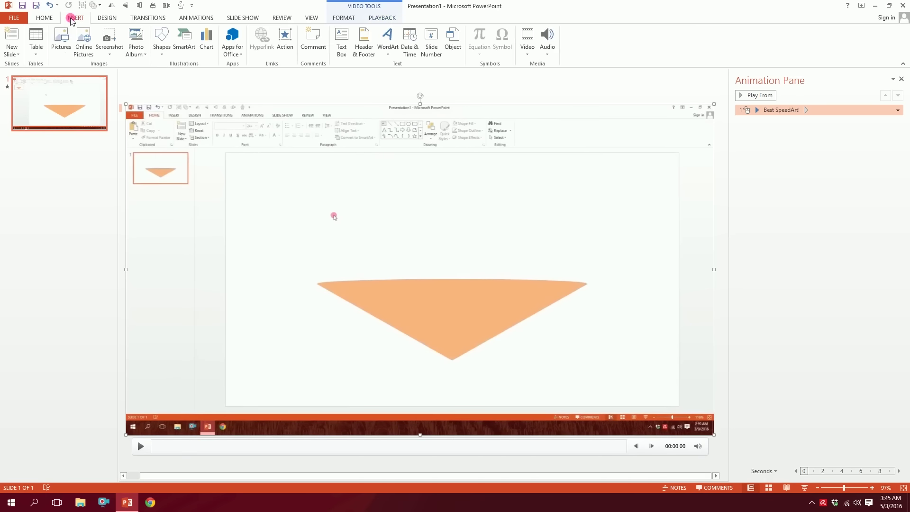
pyautogui.click(392, 52)
pyautogui.click(400, 75)
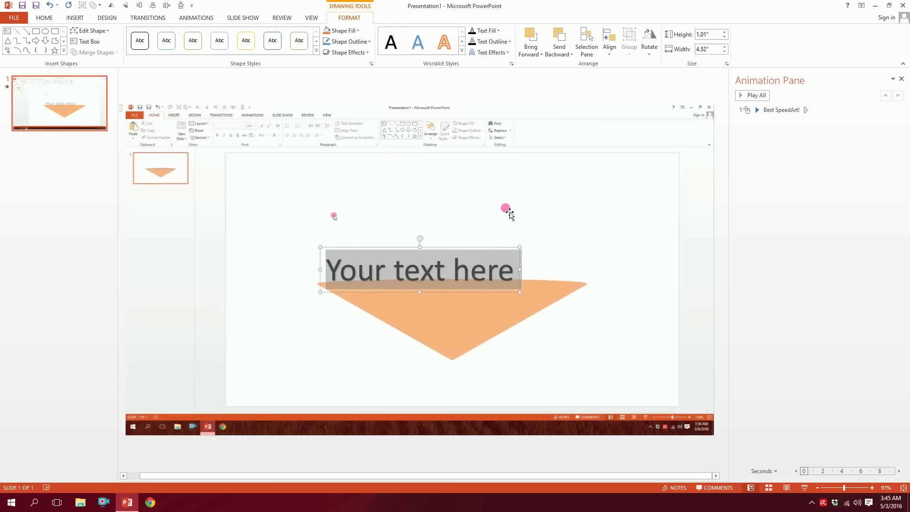
pyautogui.write('SPEEDART')
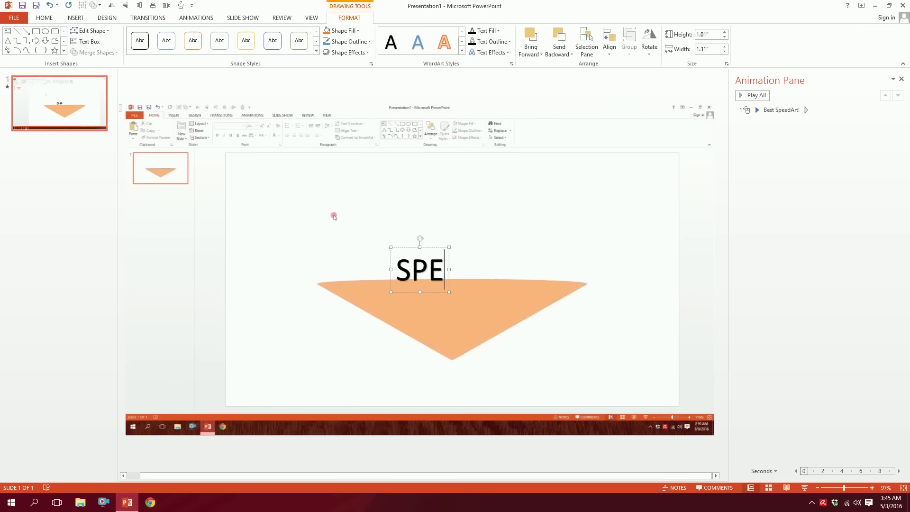